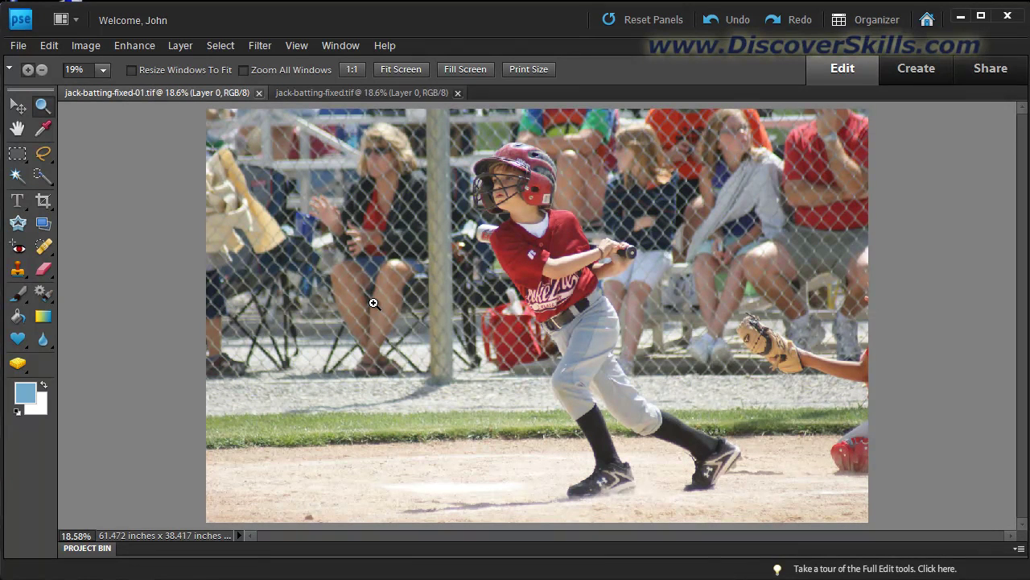
# Step: Lasso the background above the grass, tracing around the batter and the catcher's glove and arm to leave them out
pyautogui.click(45, 155)
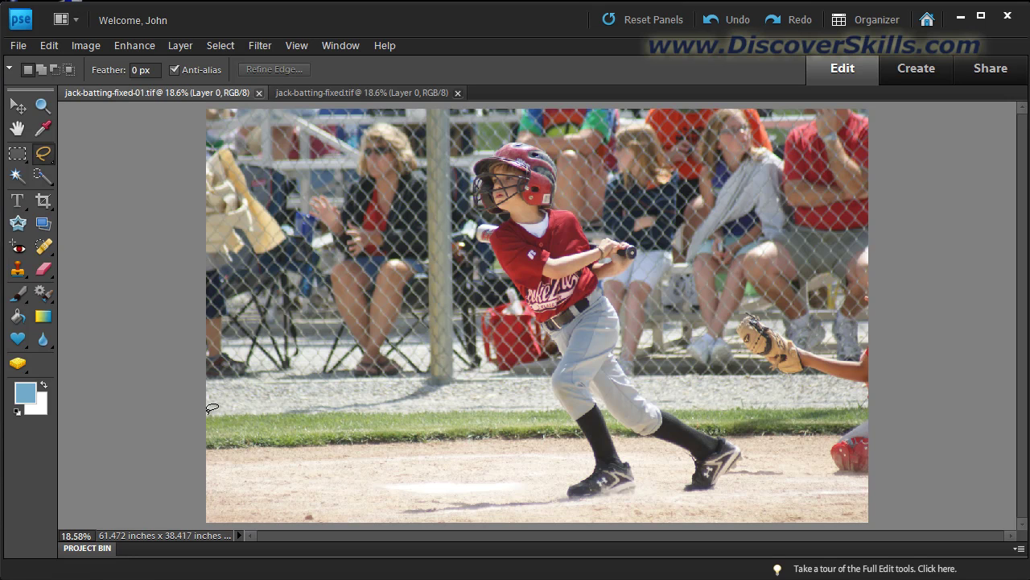
pyautogui.moveTo(208, 411)
pyautogui.mouseDown()
pyautogui.moveTo(552, 412)
pyautogui.moveTo(549, 333)
pyautogui.mouseUp()
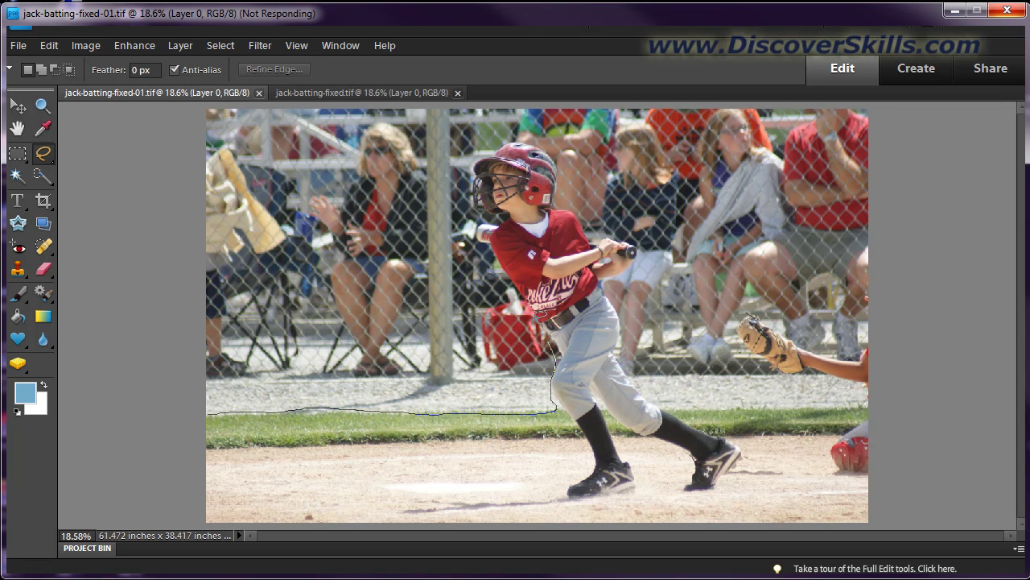
pyautogui.moveTo(519, 284); pyautogui.dragTo(505, 268)
pyautogui.moveTo(496, 207)
pyautogui.mouseDown()
pyautogui.moveTo(480, 198)
pyautogui.moveTo(477, 156)
pyautogui.mouseUp()
pyautogui.moveTo(590, 219)
pyautogui.mouseDown()
pyautogui.moveTo(635, 240)
pyautogui.moveTo(640, 267)
pyautogui.moveTo(615, 275)
pyautogui.mouseUp()
pyautogui.moveTo(638, 375)
pyautogui.mouseDown()
pyautogui.moveTo(657, 394)
pyautogui.moveTo(695, 401)
pyautogui.moveTo(863, 403)
pyautogui.mouseUp()
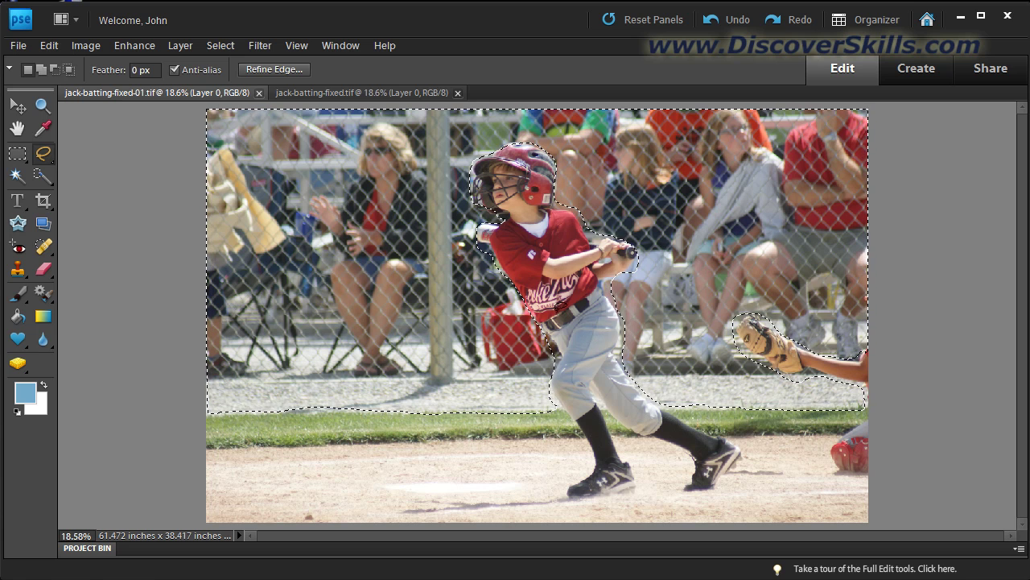
# Step: Refine the edge of the background selection with a feather of 34.9 px, keeping Smooth at 11
pyautogui.click(221, 44)
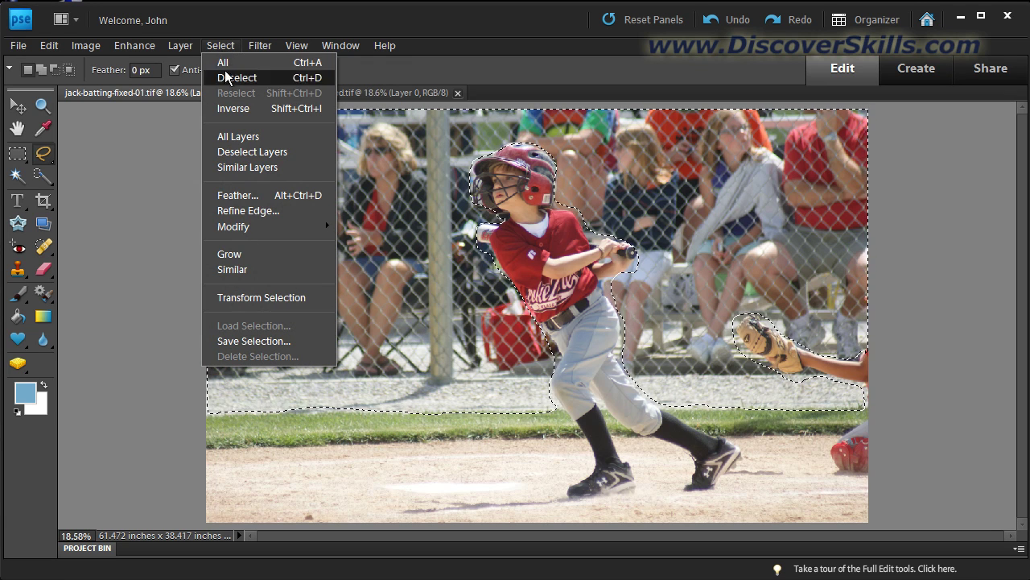
pyautogui.click(248, 210)
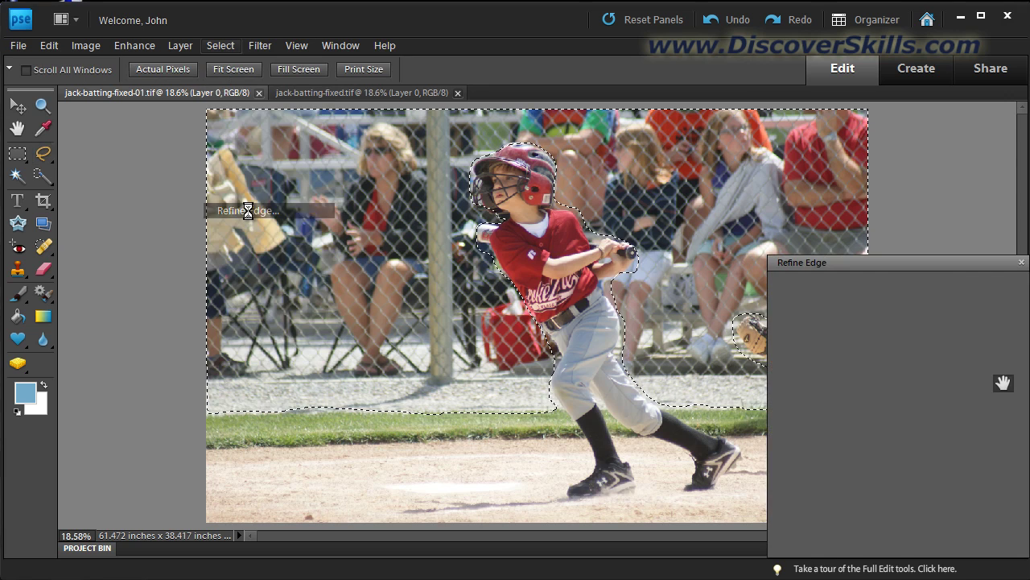
pyautogui.moveTo(865, 264); pyautogui.dragTo(850, 212)
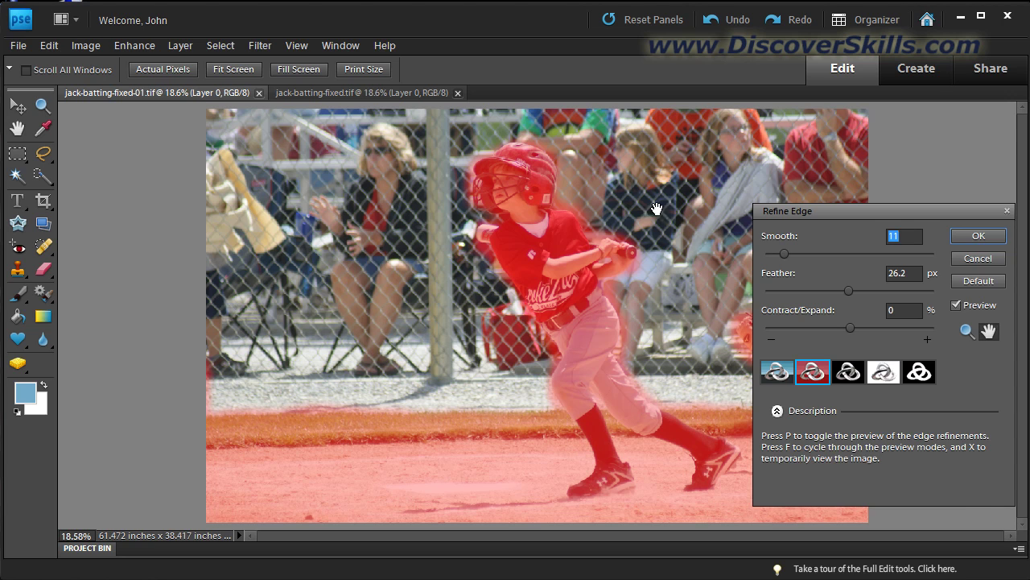
pyautogui.moveTo(927, 278)
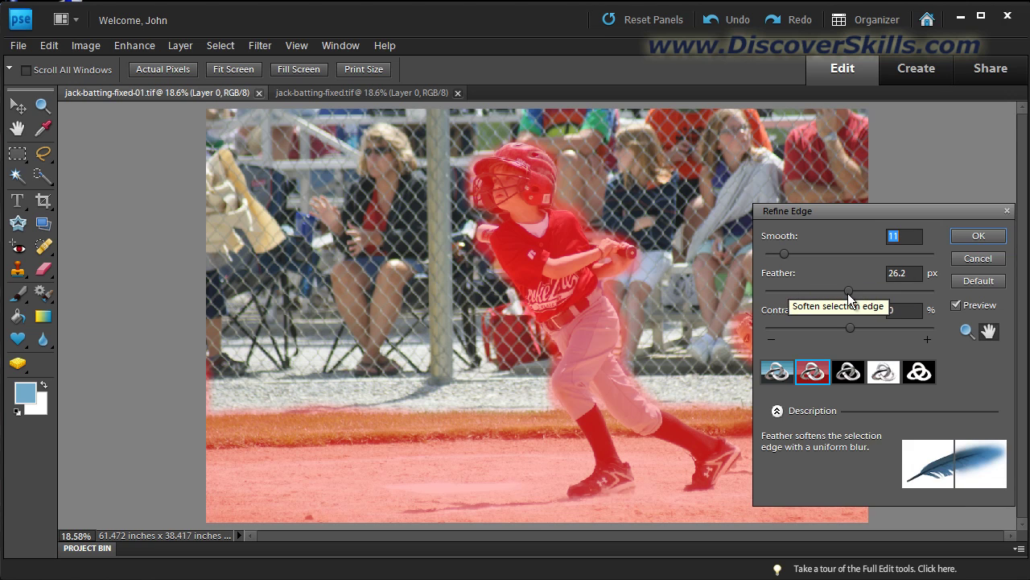
pyautogui.moveTo(848, 293); pyautogui.dragTo(764, 300)
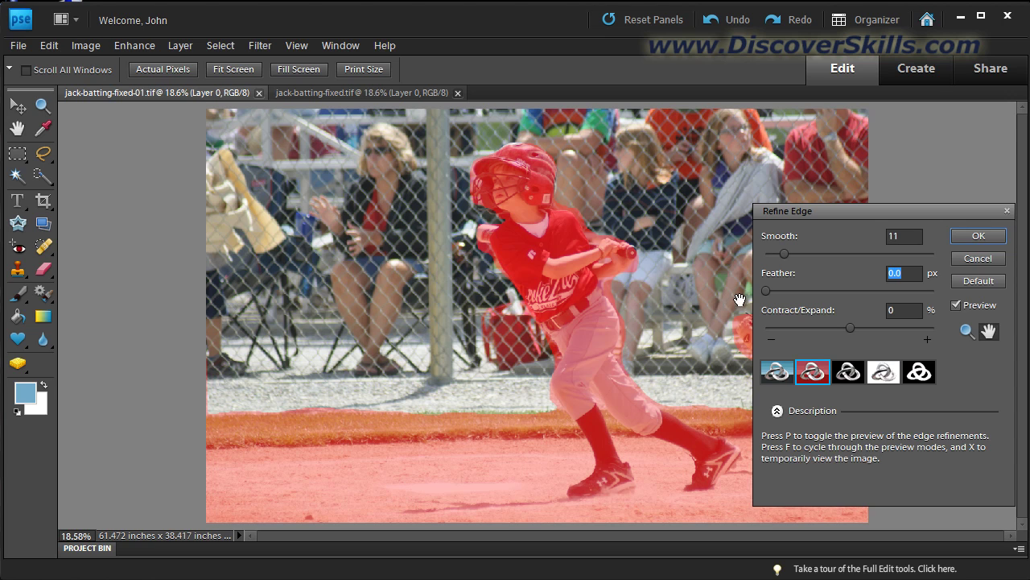
pyautogui.click(767, 292)
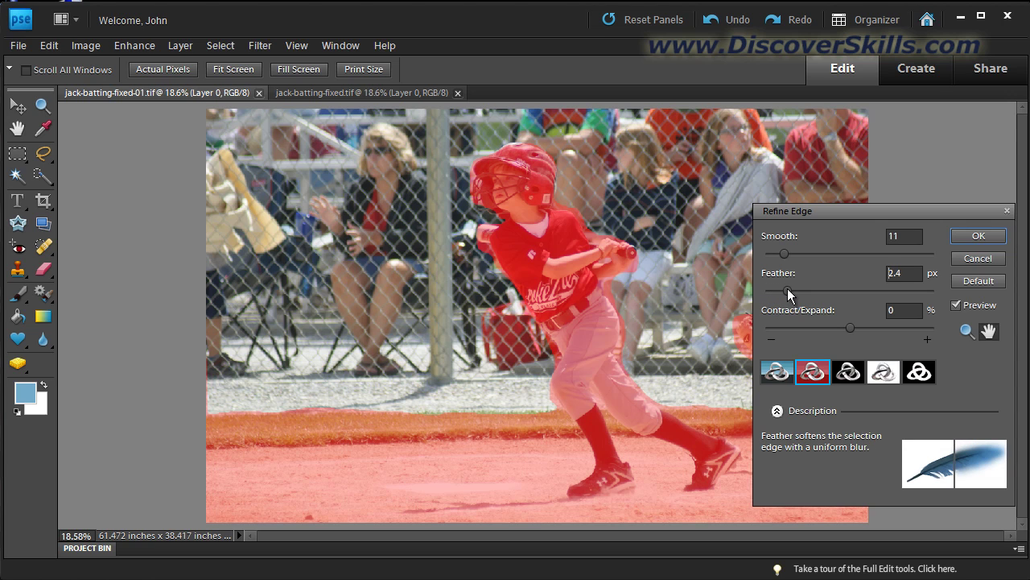
pyautogui.click(792, 292)
pyautogui.moveTo(792, 292); pyautogui.dragTo(853, 292)
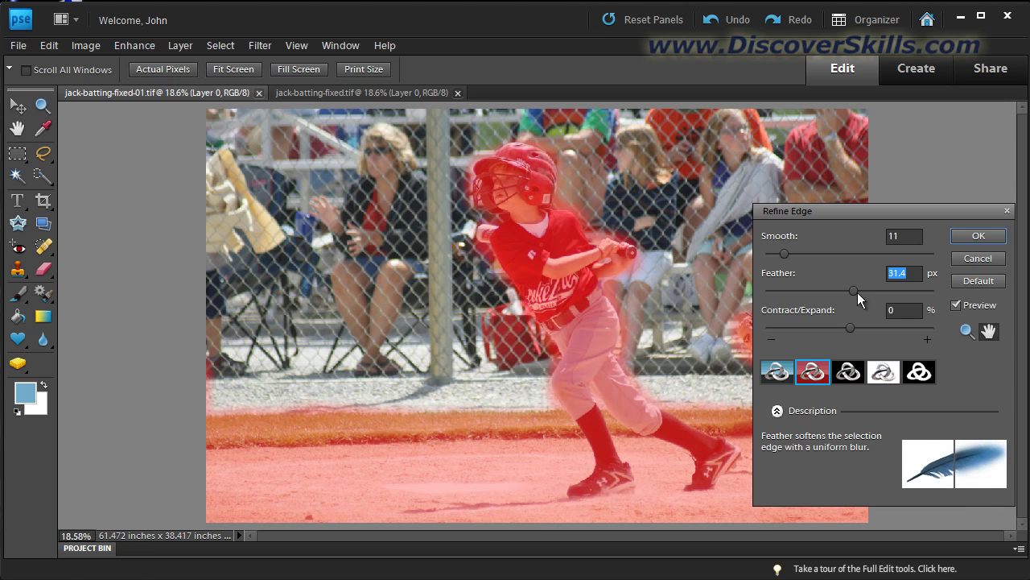
pyautogui.moveTo(852, 291); pyautogui.dragTo(857, 290)
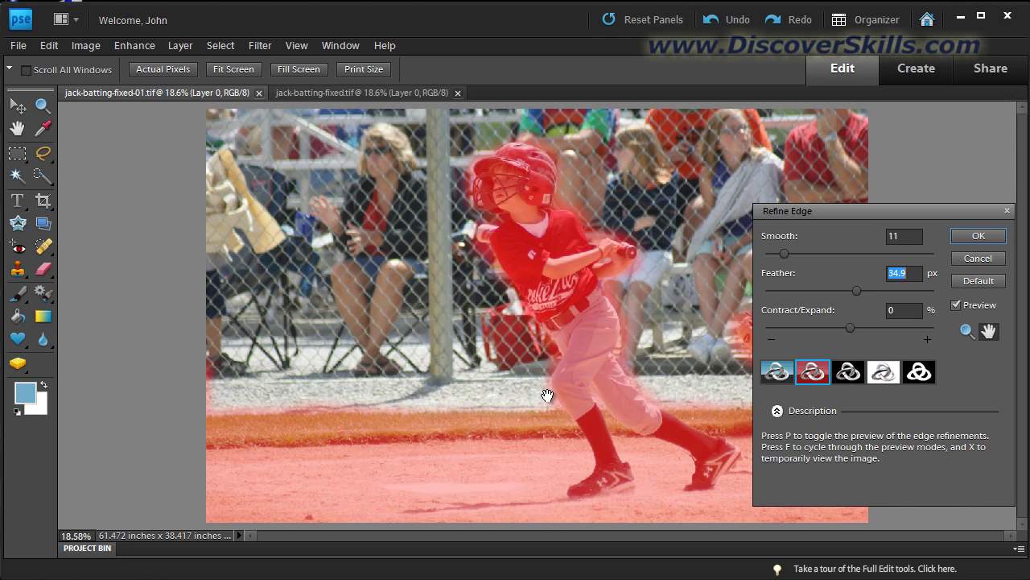
pyautogui.click(978, 239)
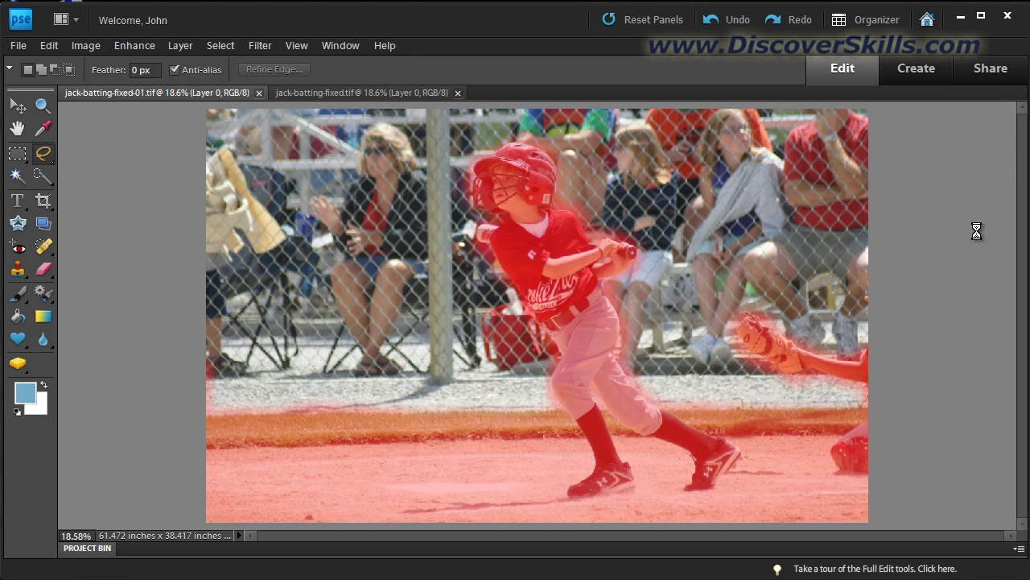
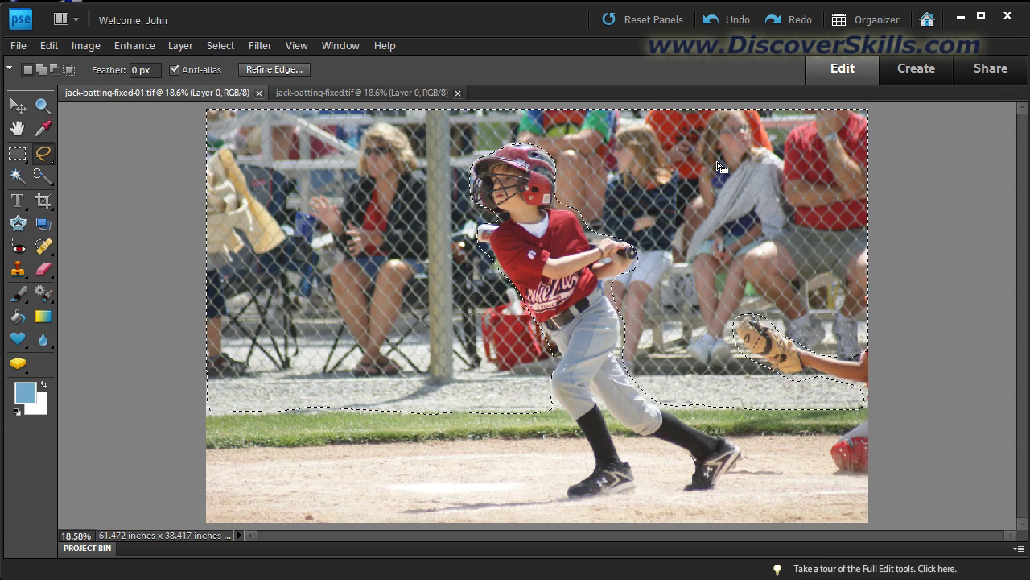
# Step: Open the Gaussian Blur filter for the selected background and keep its dialog clear of the batter
pyautogui.click(257, 45)
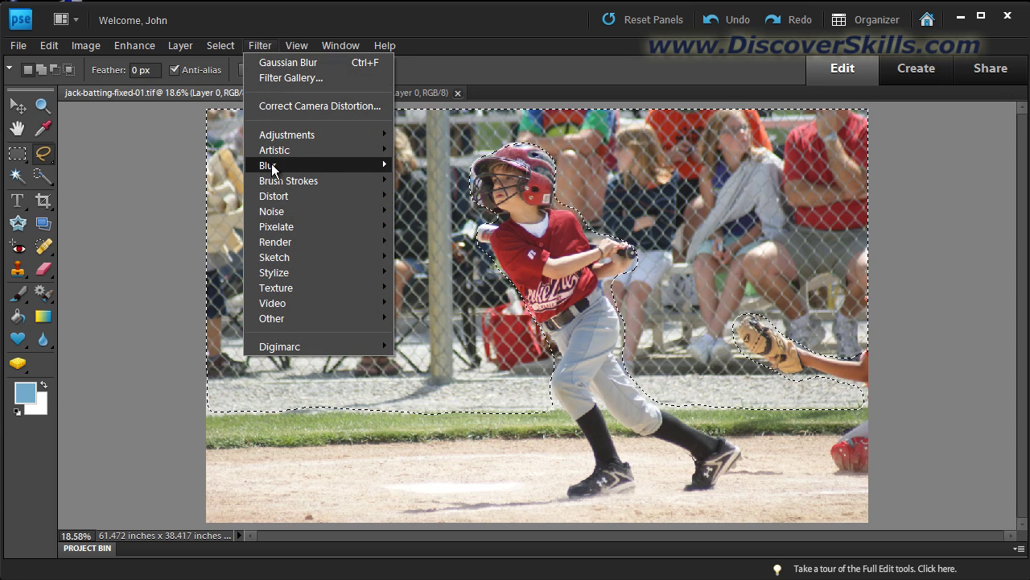
pyautogui.moveTo(272, 166)
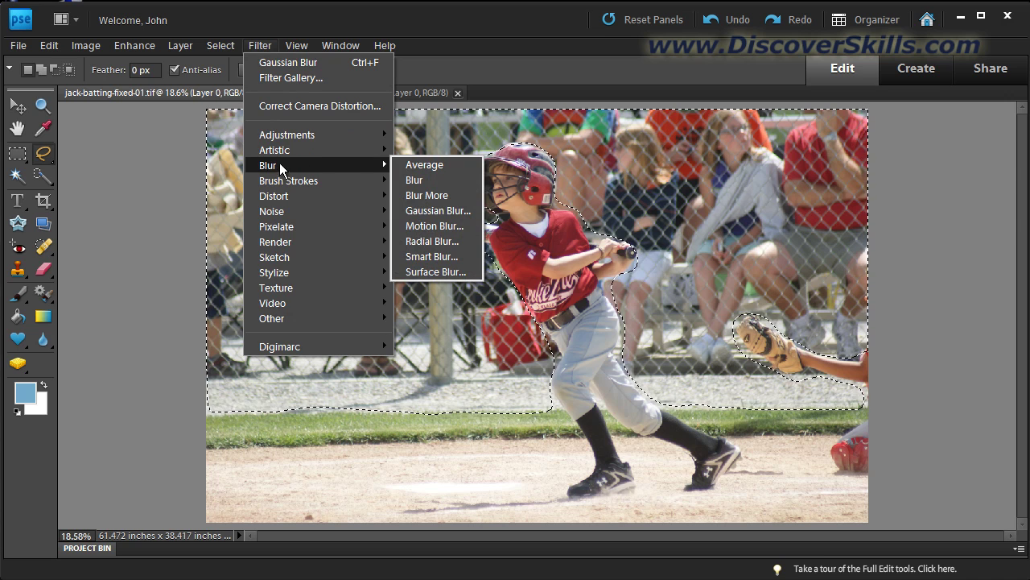
pyautogui.click(438, 211)
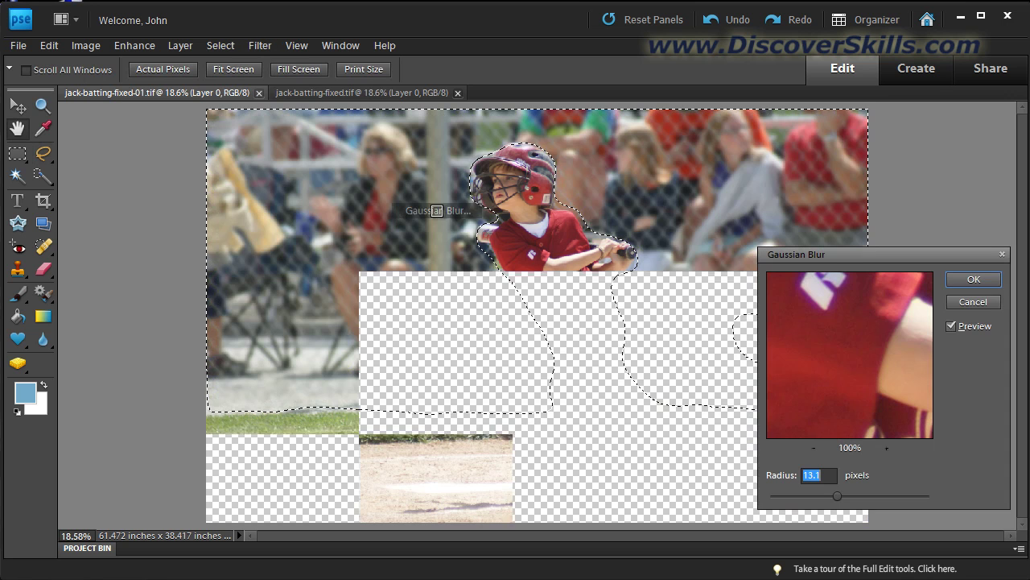
pyautogui.moveTo(881, 255); pyautogui.dragTo(873, 224)
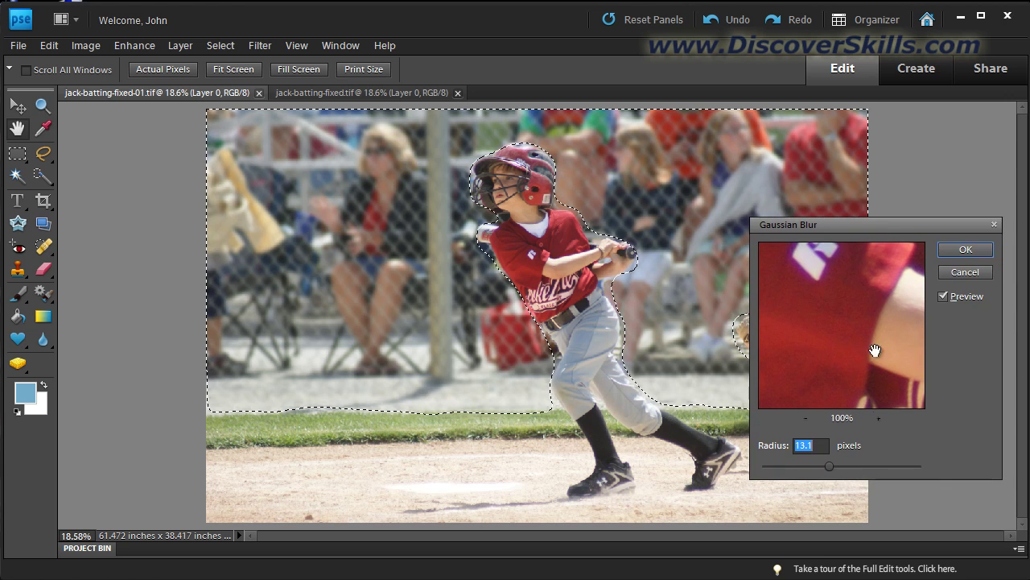
# Step: Try Gaussian Blur radii of 0.1, 8.0, 11.2, 87.4 and 9.9 pixels, comparing the last with the unblurred background
pyautogui.moveTo(829, 465); pyautogui.dragTo(751, 466)
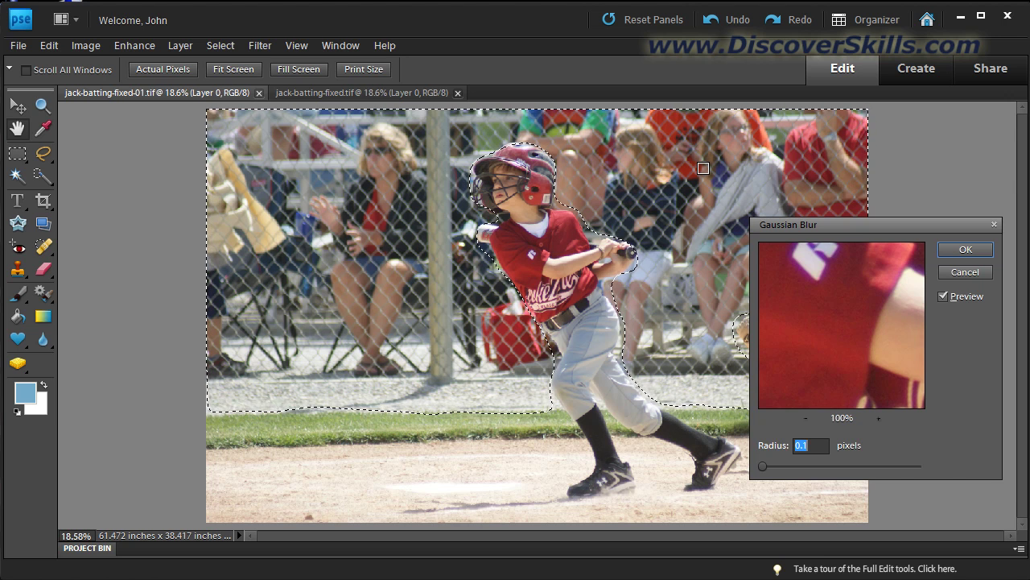
pyautogui.press('BackSpace')
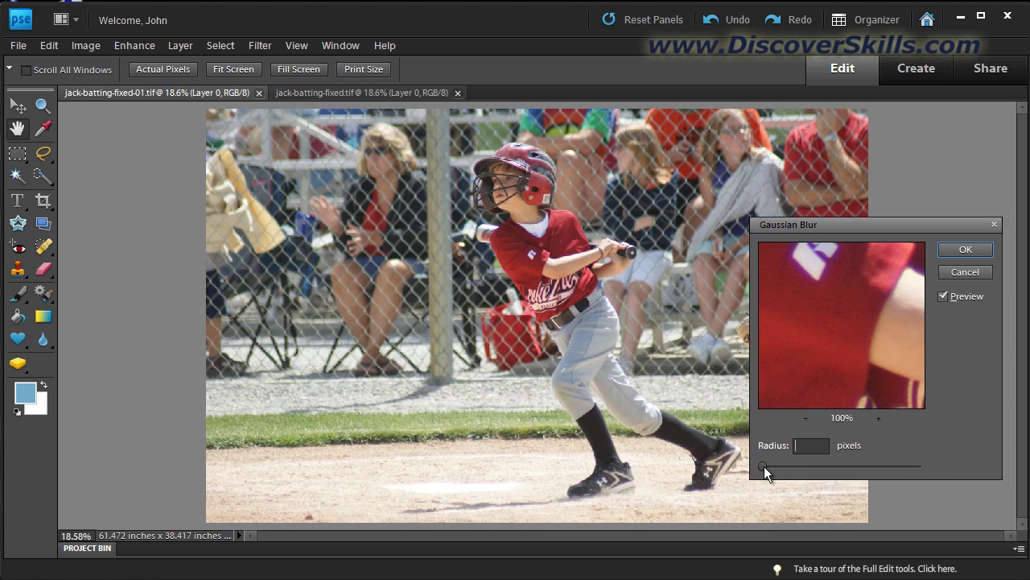
pyautogui.moveTo(764, 466); pyautogui.dragTo(771, 465)
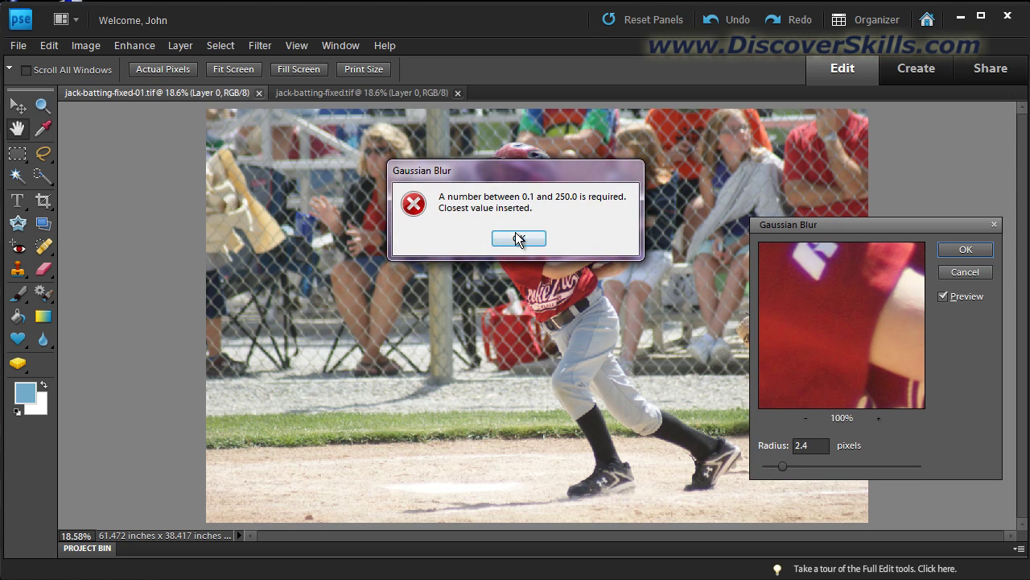
pyautogui.moveTo(498, 170); pyautogui.dragTo(503, 174)
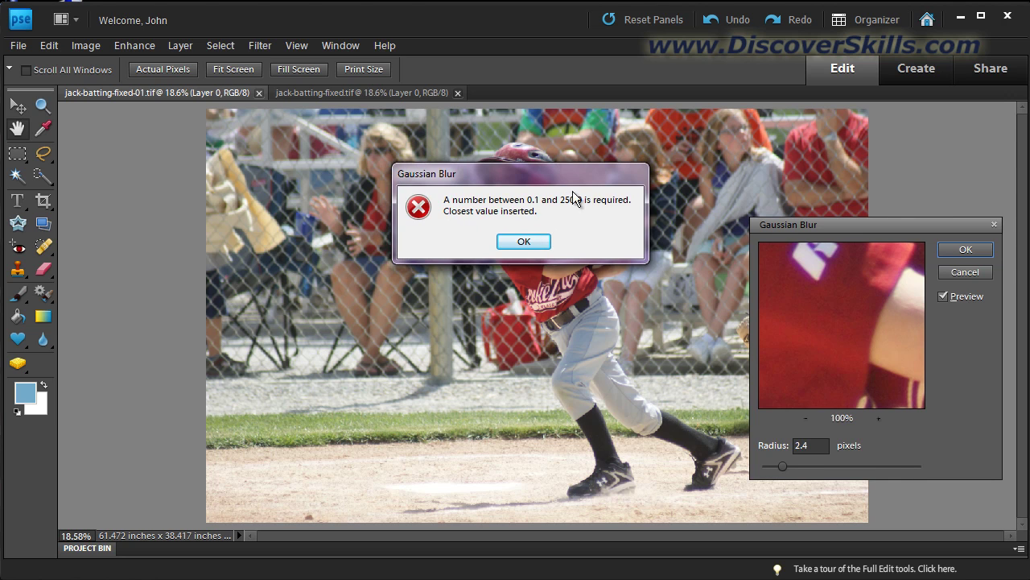
pyautogui.click(524, 241)
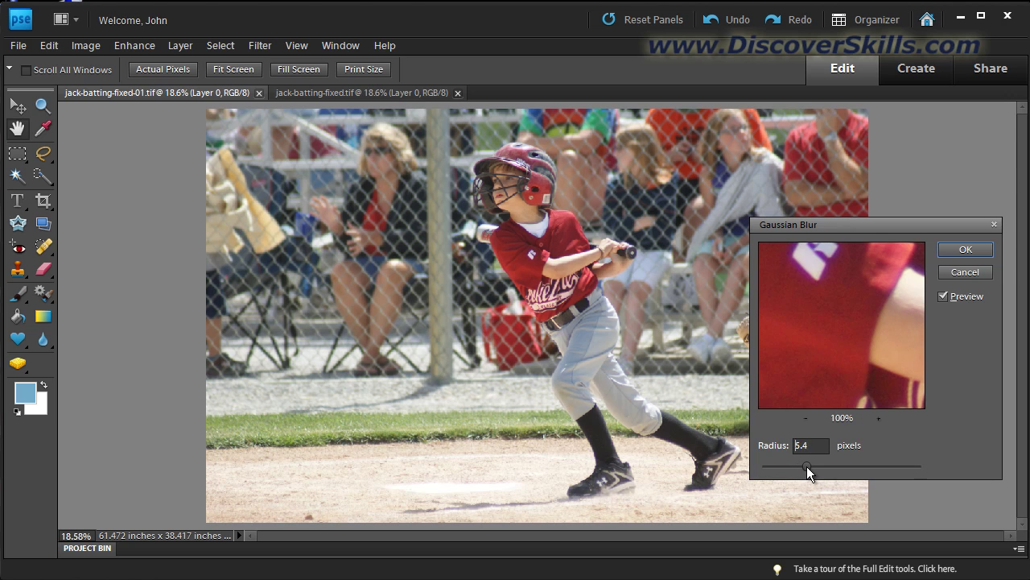
pyautogui.click(817, 467)
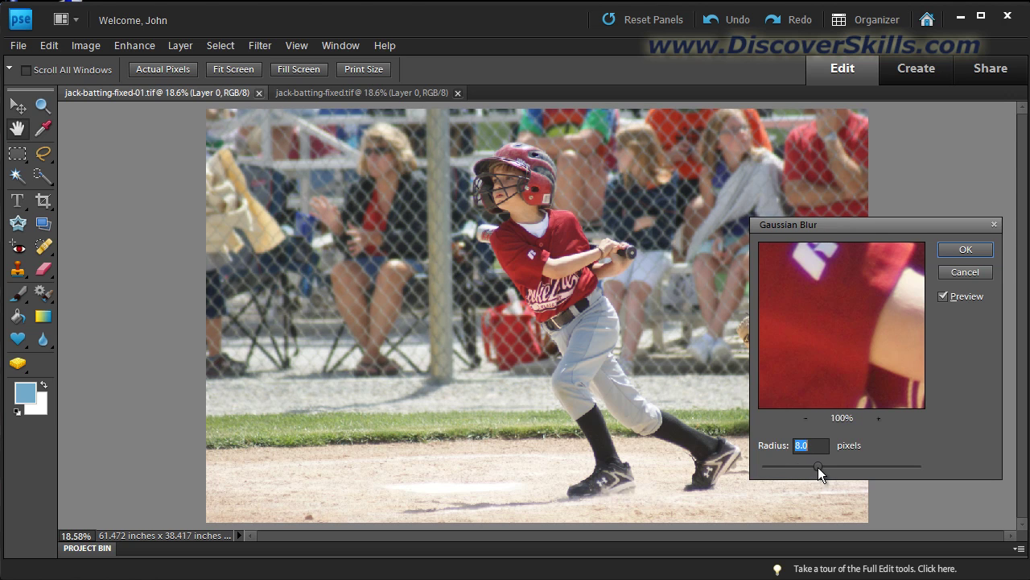
pyautogui.moveTo(825, 467); pyautogui.dragTo(827, 467)
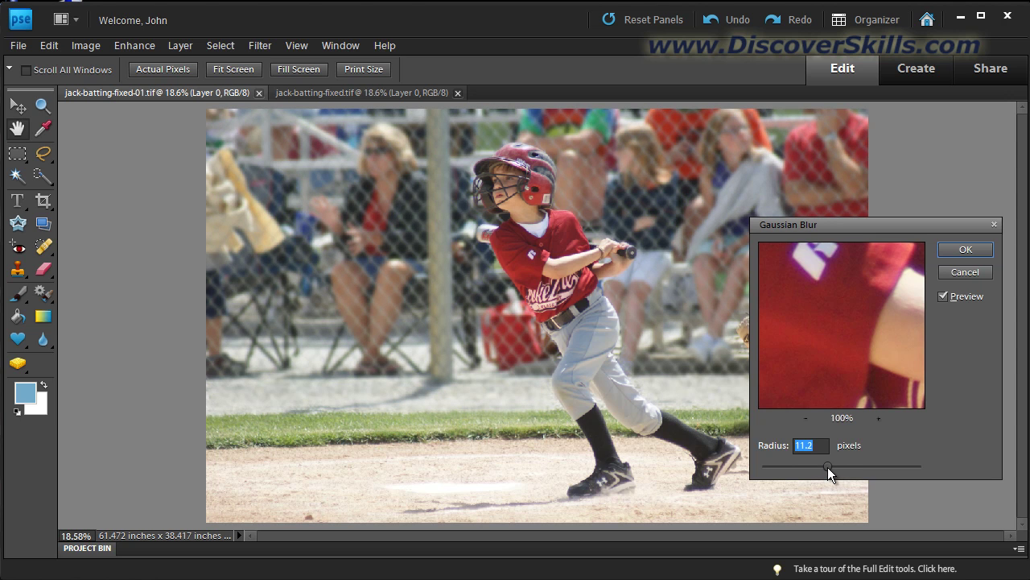
pyautogui.moveTo(827, 467); pyautogui.dragTo(893, 470)
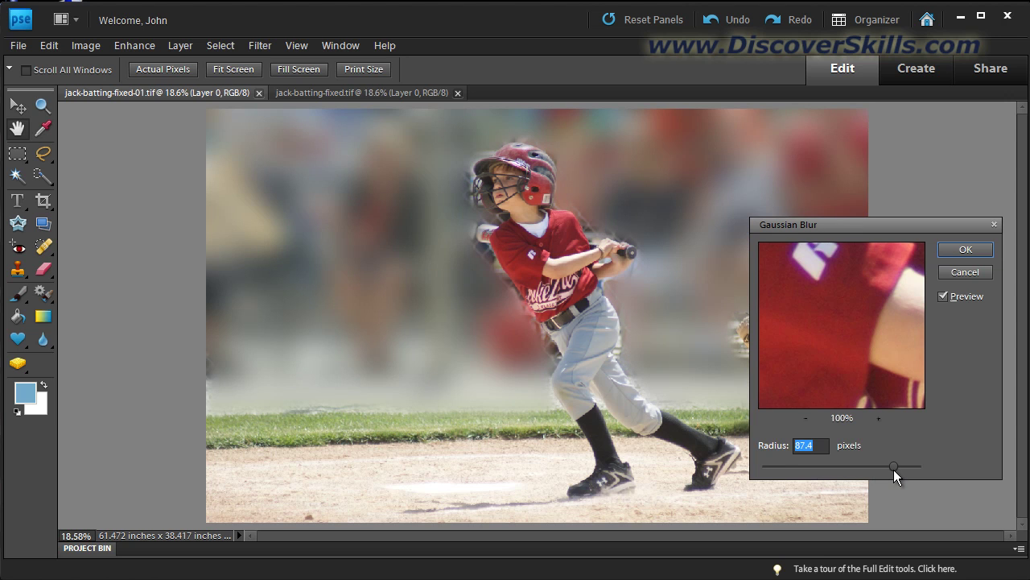
pyautogui.moveTo(894, 465); pyautogui.dragTo(826, 469)
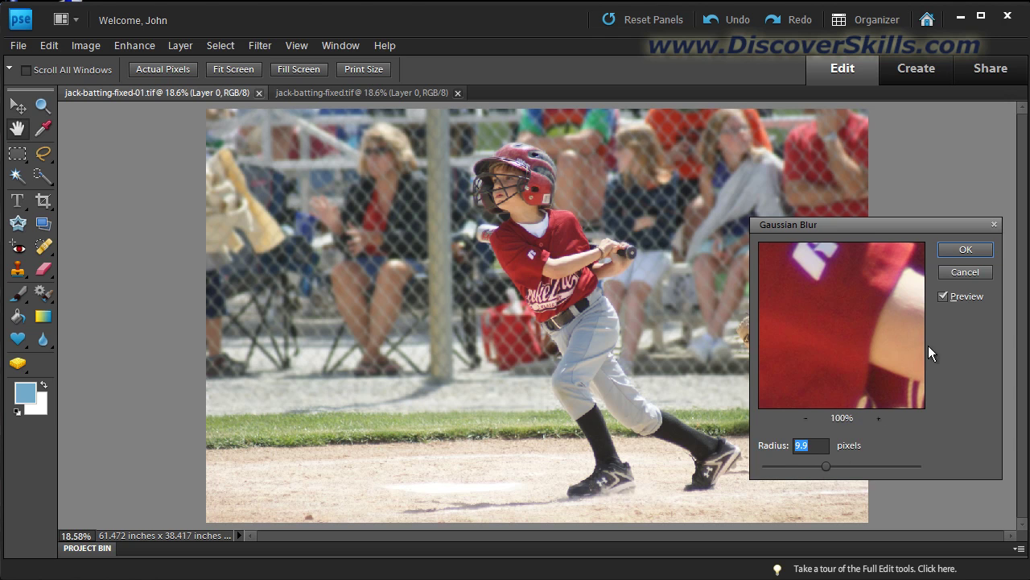
pyautogui.click(946, 297)
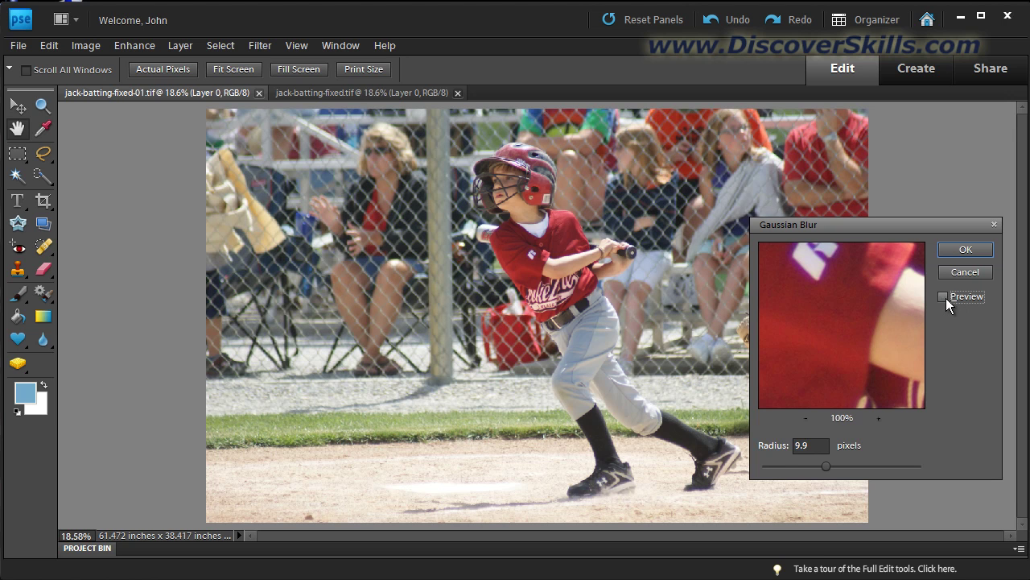
pyautogui.click(945, 297)
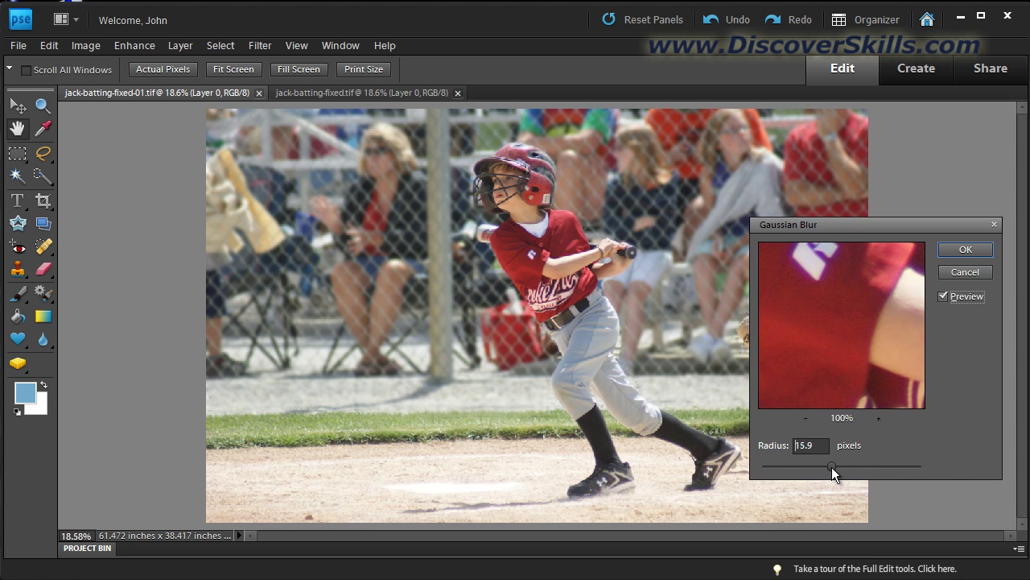
# Step: Set the Gaussian Blur radius to 15.9 pixels, compare with the original background, and apply the blur
pyautogui.moveTo(831, 466); pyautogui.dragTo(831, 467)
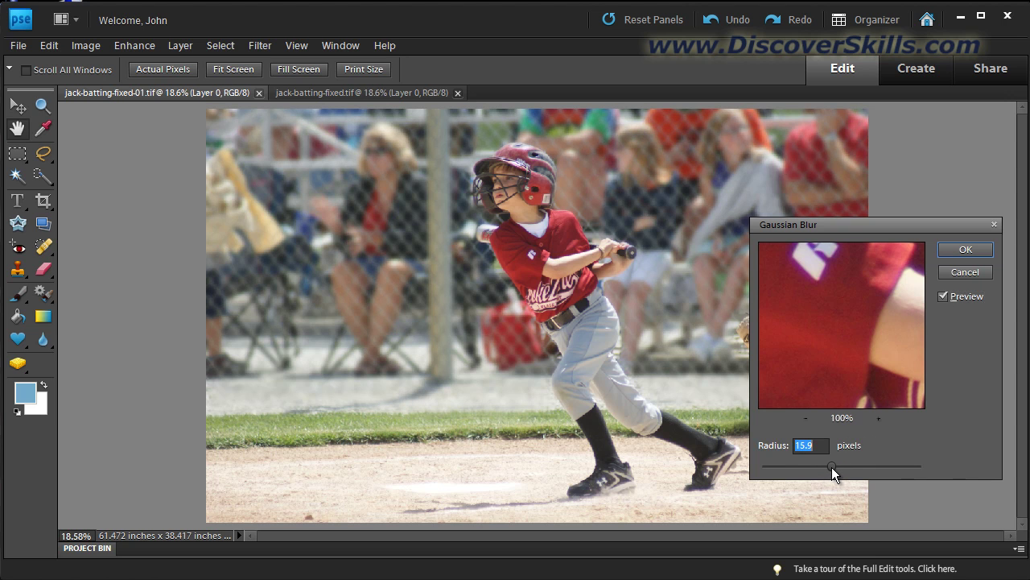
pyautogui.click(945, 295)
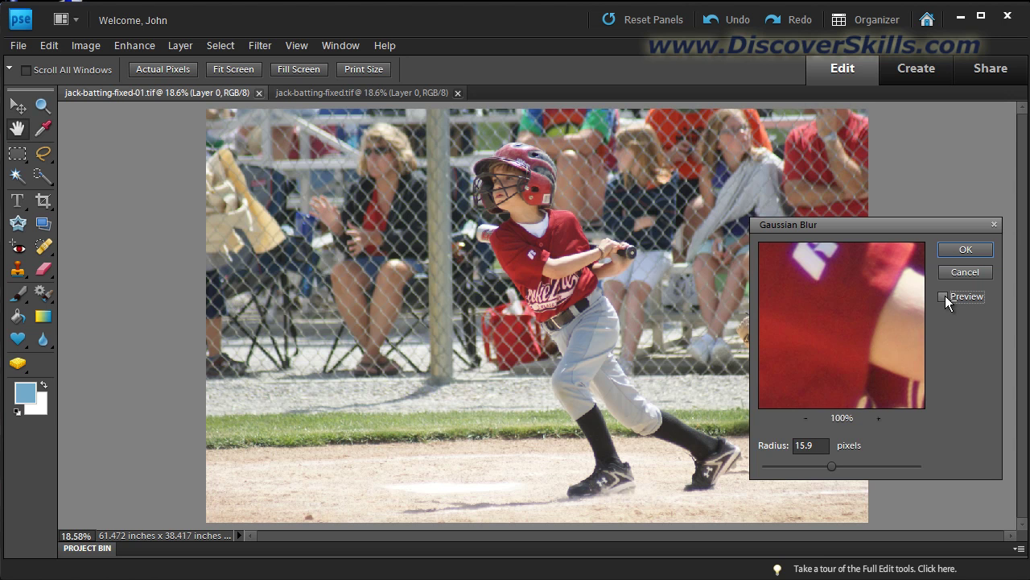
pyautogui.click(945, 295)
pyautogui.click(945, 295)
pyautogui.click(945, 296)
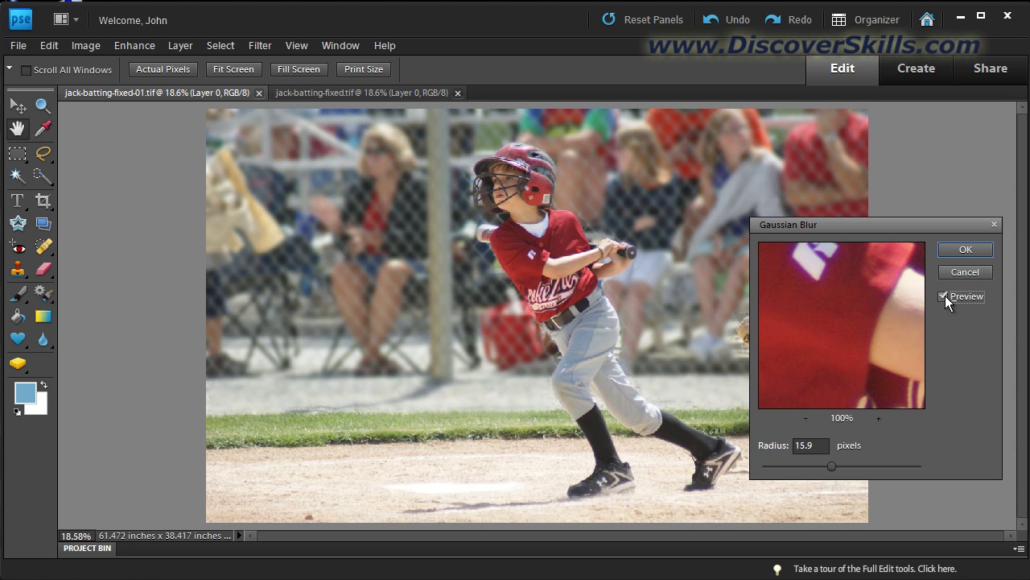
pyautogui.click(950, 250)
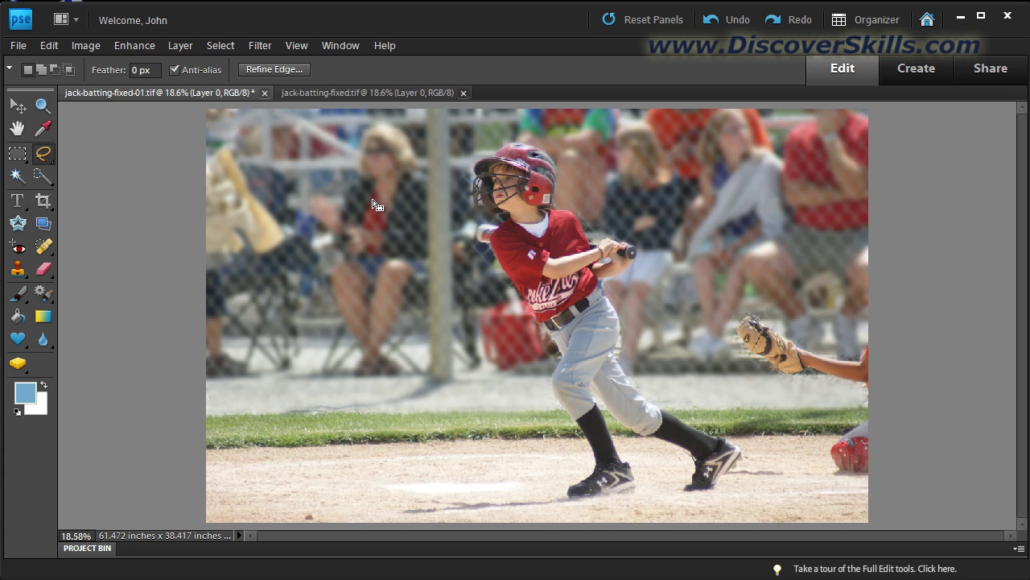
# Step: Open the Hue/Saturation adjustment for the selected background and try a Saturation of -100, keeping the dialog clear of the batter
pyautogui.click(142, 49)
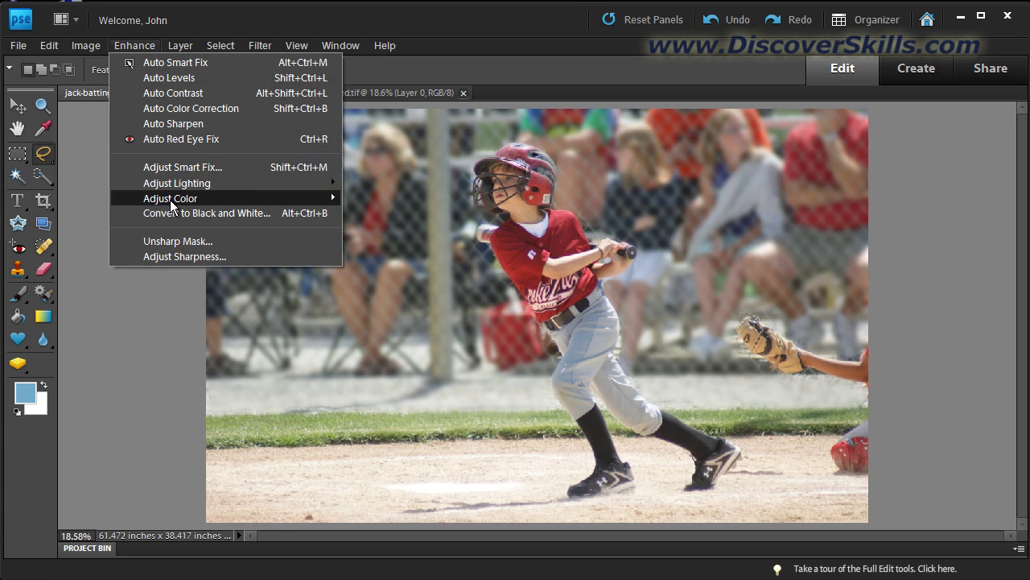
pyautogui.moveTo(170, 200)
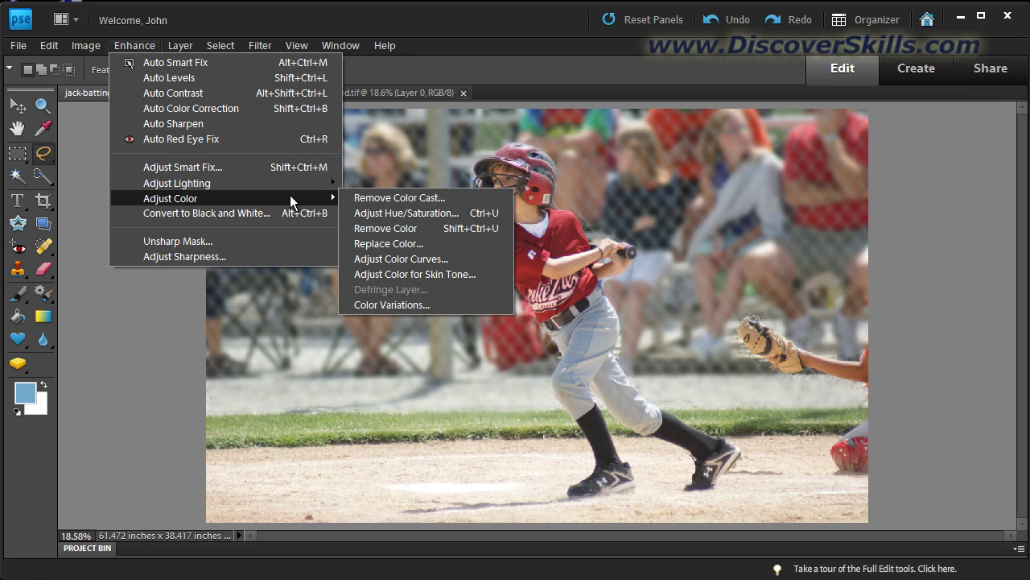
pyautogui.click(400, 214)
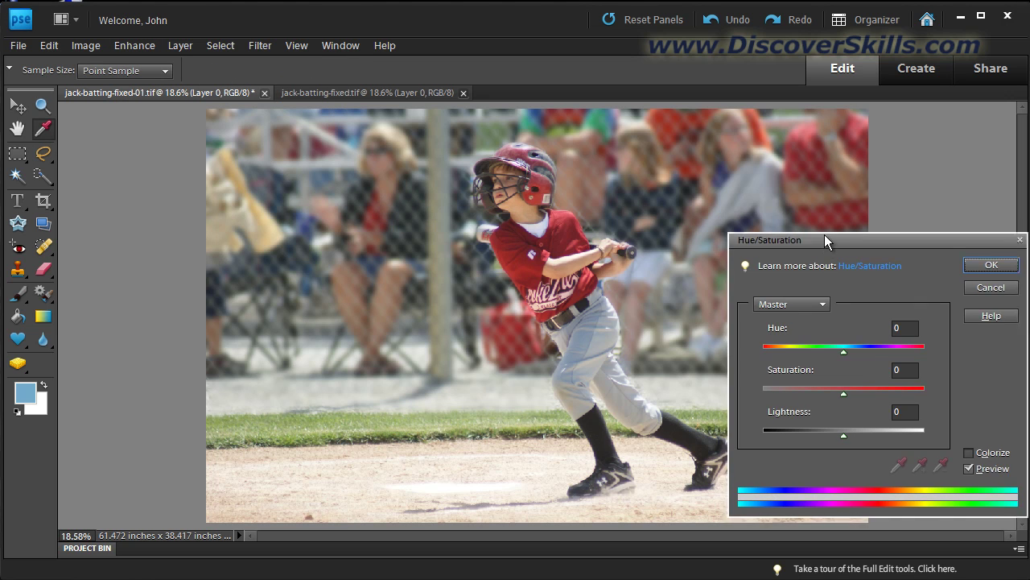
pyautogui.moveTo(823, 235); pyautogui.dragTo(828, 148)
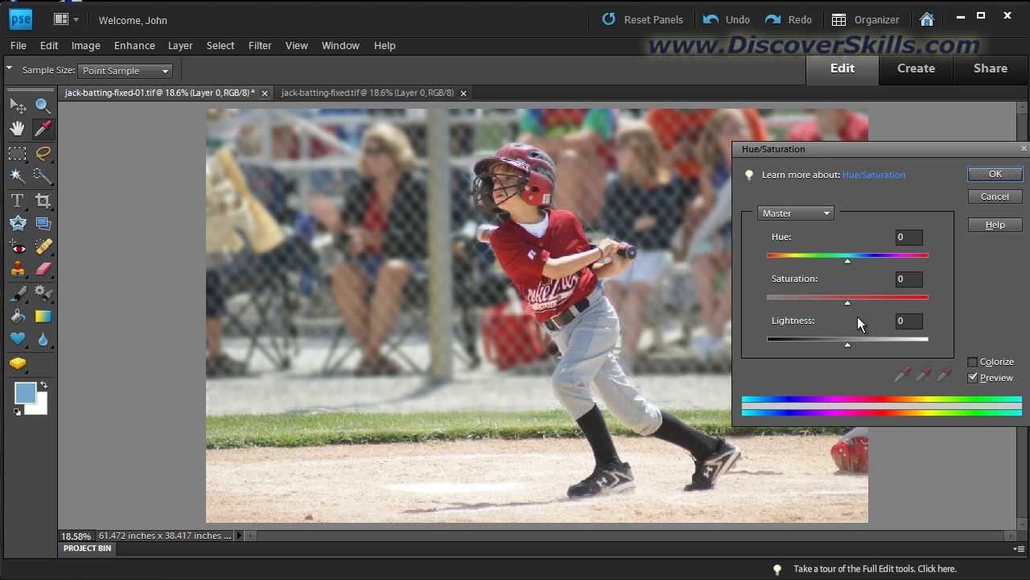
pyautogui.moveTo(842, 154); pyautogui.dragTo(872, 200)
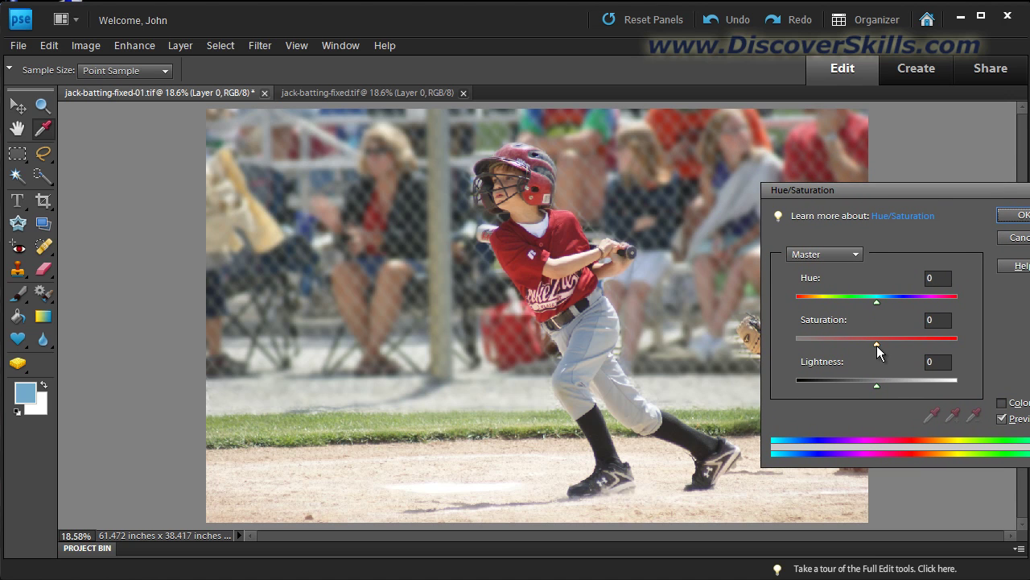
pyautogui.moveTo(876, 345); pyautogui.dragTo(788, 350)
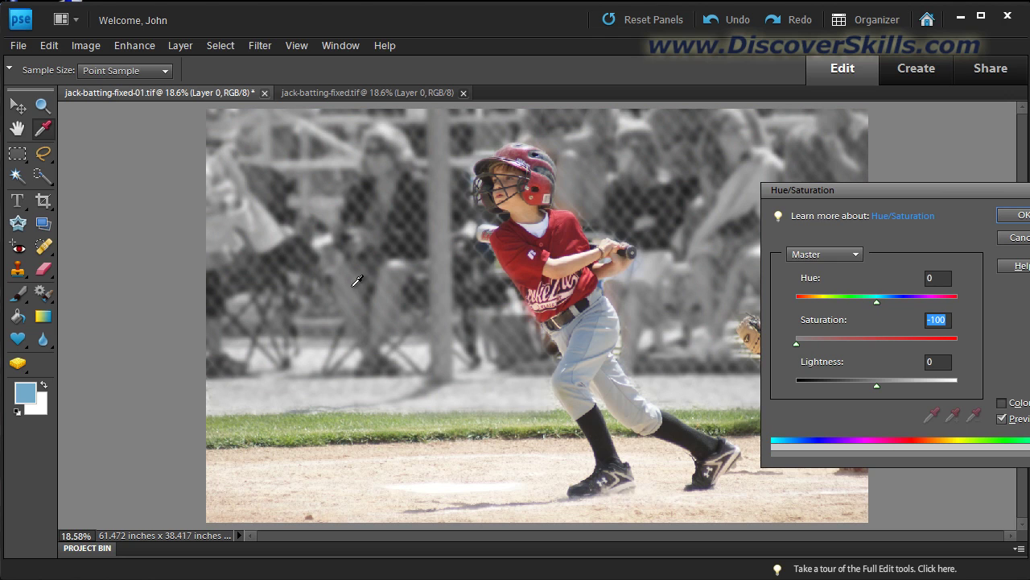
pyautogui.moveTo(792, 200); pyautogui.dragTo(765, 154)
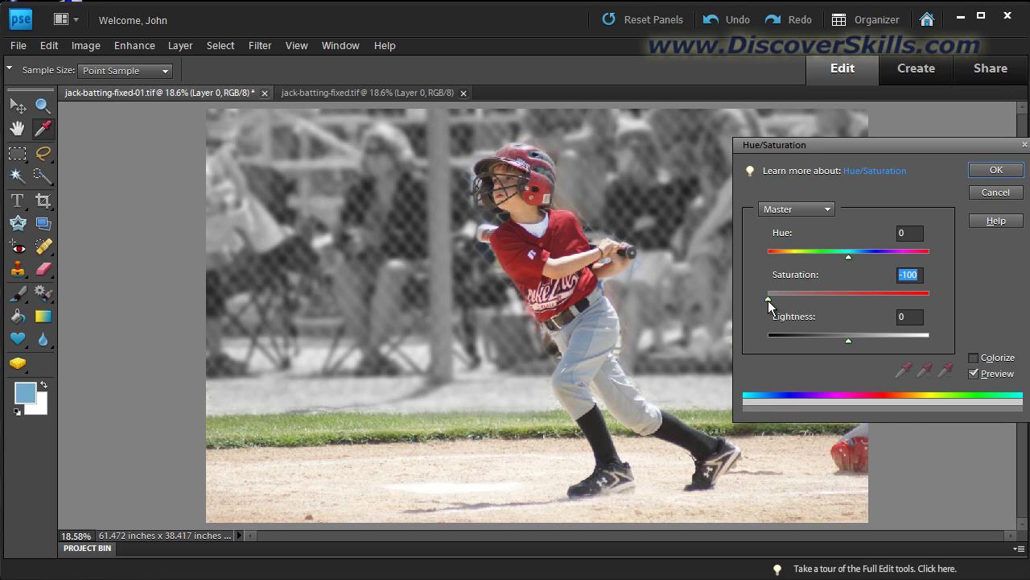
# Step: Set the background's Saturation to -43, compare it with the unadjusted color, and apply the adjustment
pyautogui.moveTo(768, 300); pyautogui.dragTo(814, 300)
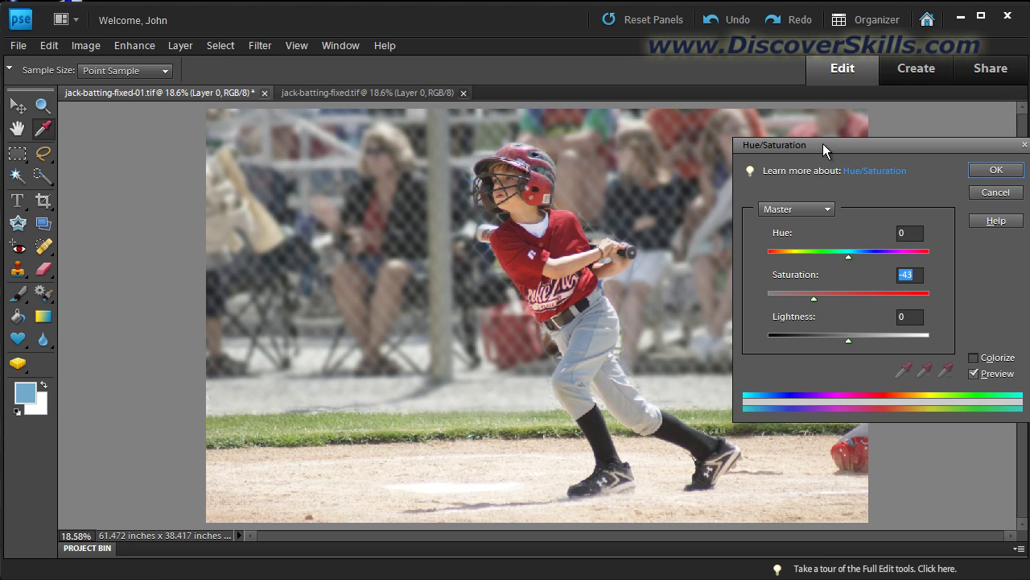
pyautogui.moveTo(822, 145); pyautogui.dragTo(838, 182)
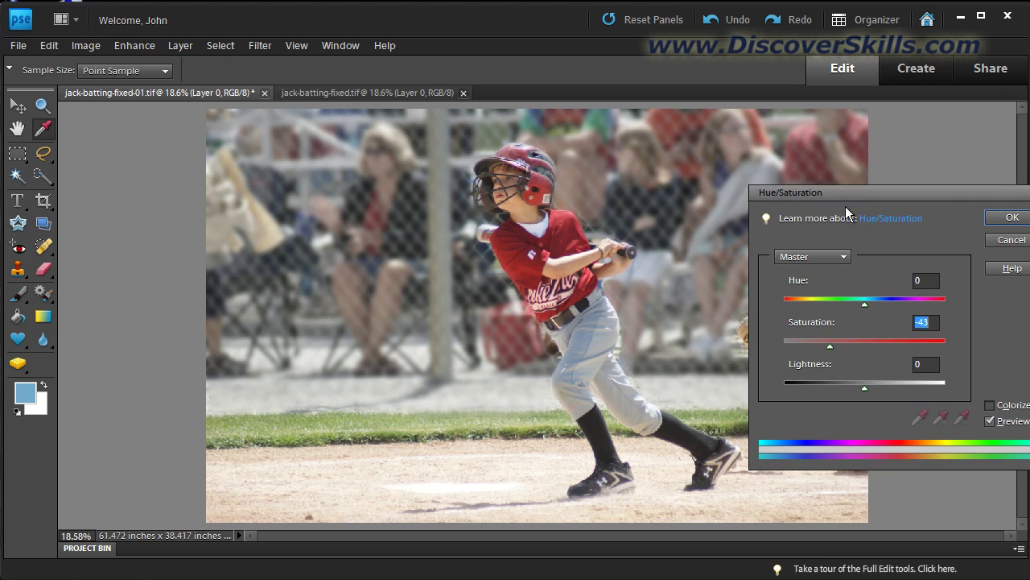
pyautogui.click(990, 422)
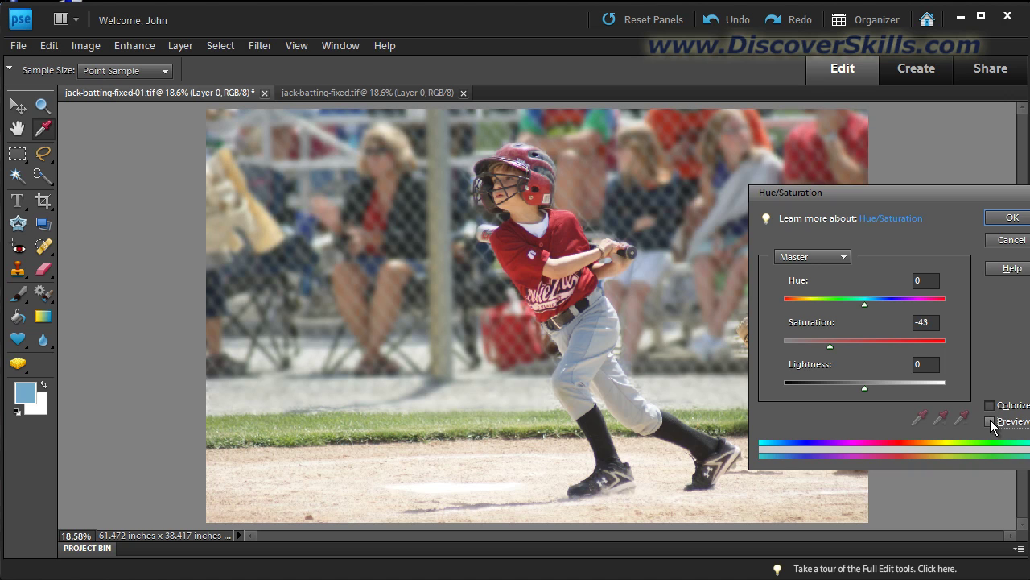
pyautogui.click(990, 421)
pyautogui.click(1006, 218)
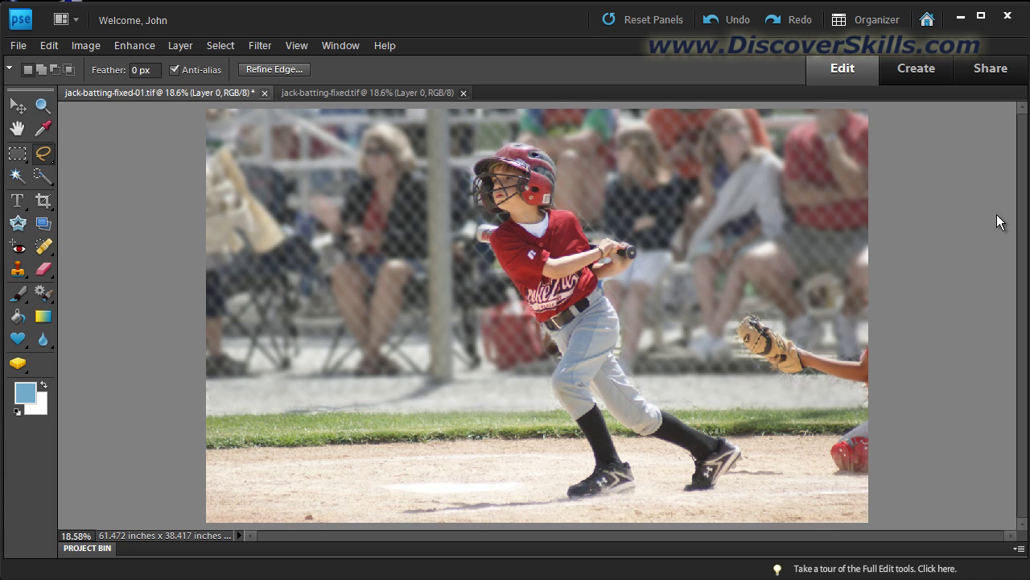
# Step: Show the hidden selection outline around the background again and deselect it
pyautogui.click(723, 326)
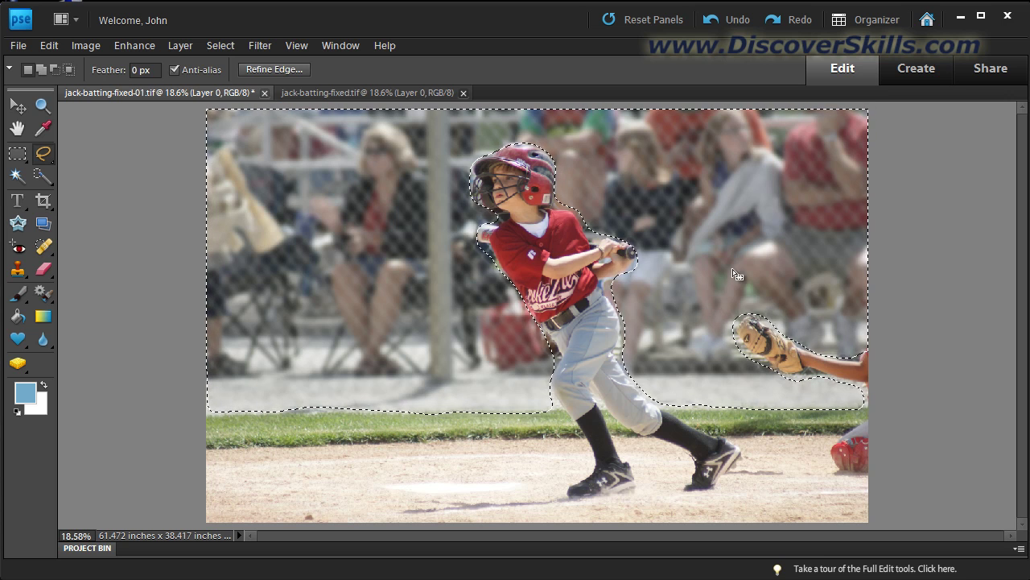
pyautogui.click(213, 44)
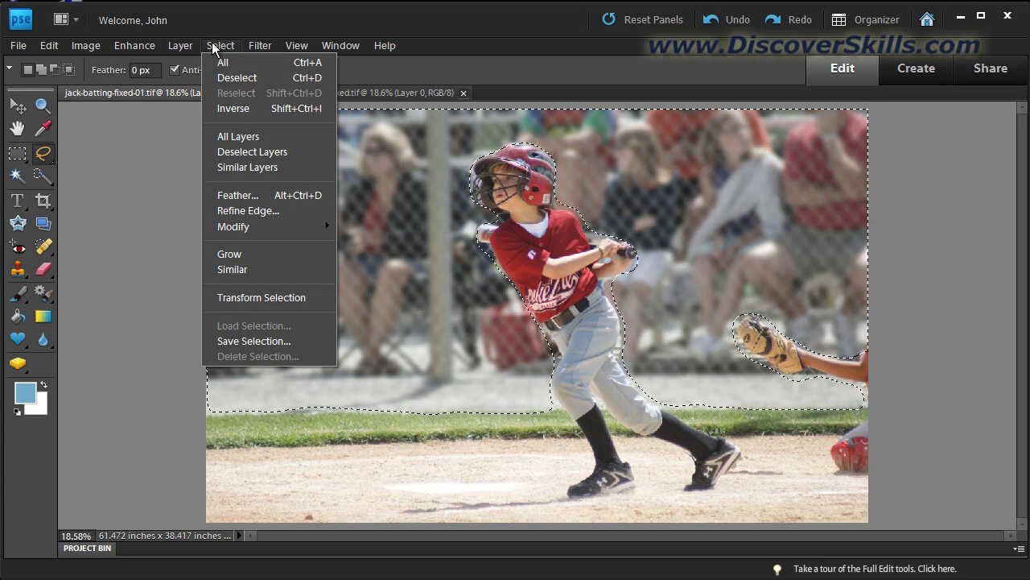
pyautogui.click(236, 78)
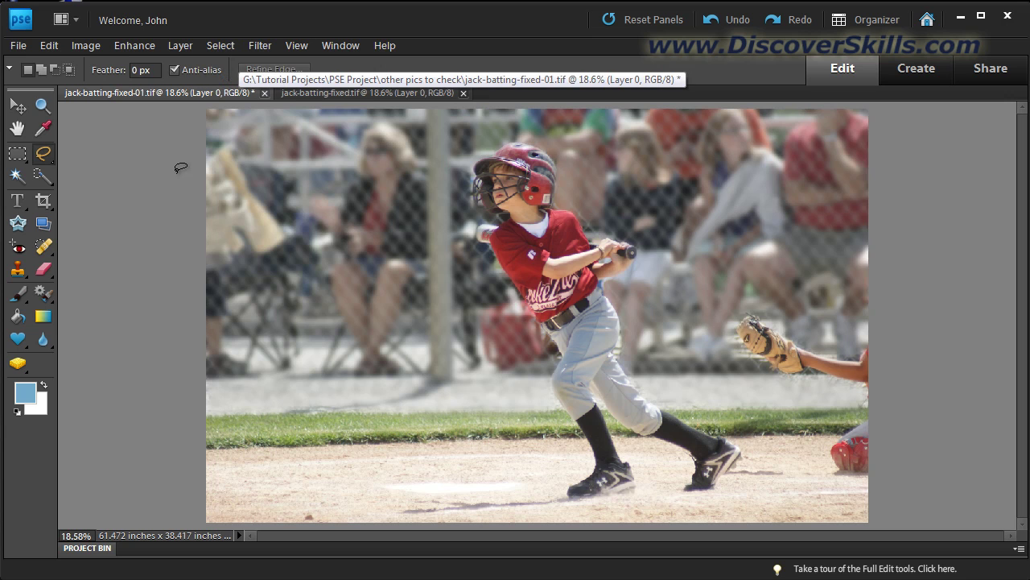
# Step: Compare jack-batting-fixed-01.tif with jack-batting-fixed.tif in a two-column layout, bringing the whole batter into view, and return to the single-image layout
pyautogui.click(79, 25)
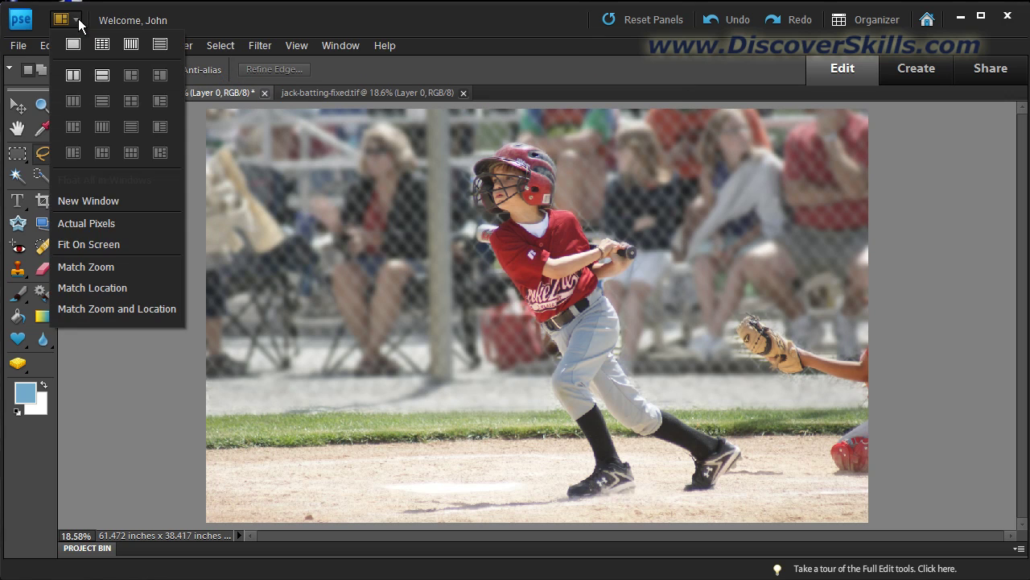
pyautogui.click(73, 75)
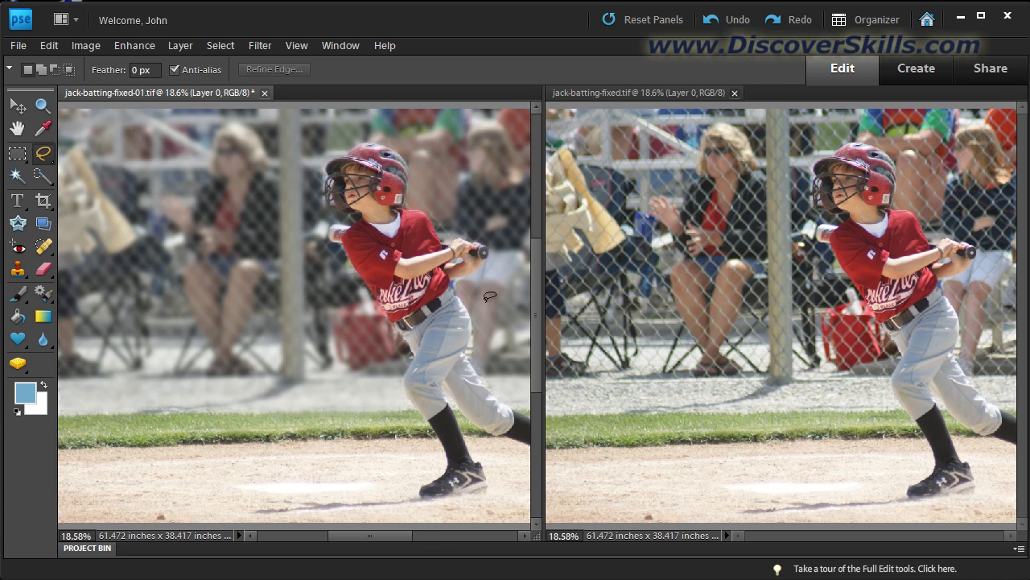
pyautogui.moveTo(402, 536); pyautogui.dragTo(409, 533)
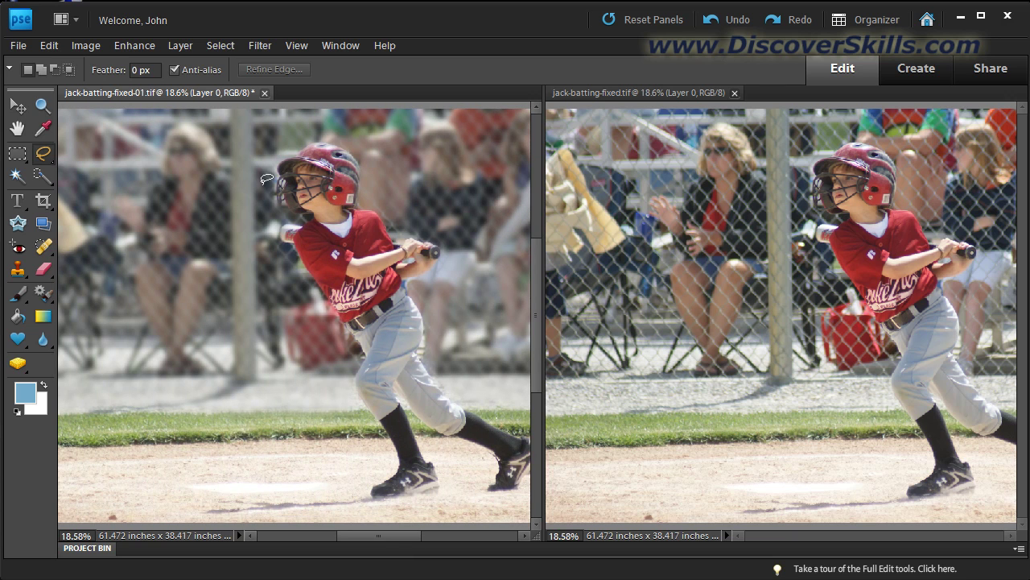
pyautogui.click(79, 23)
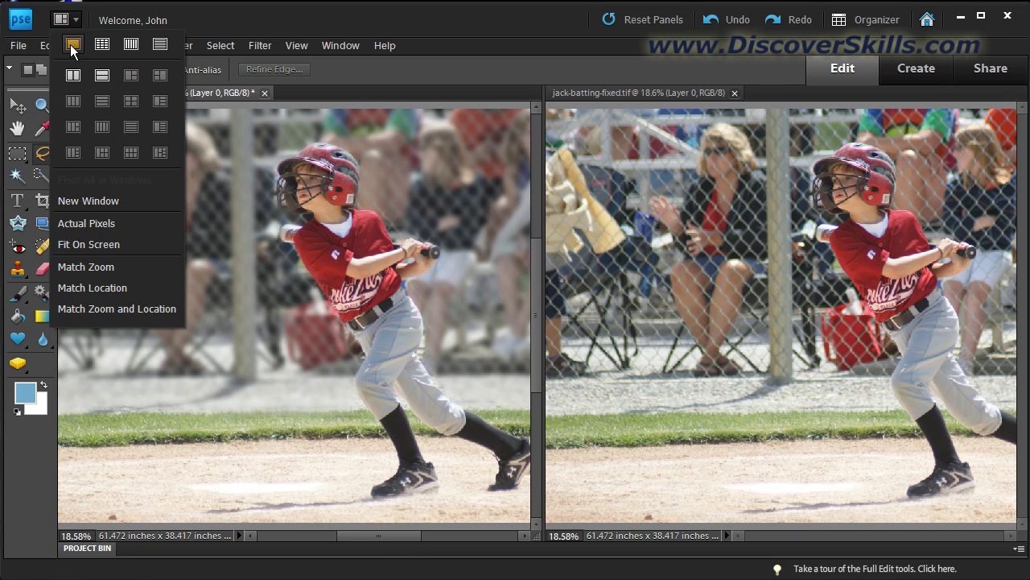
pyautogui.click(71, 72)
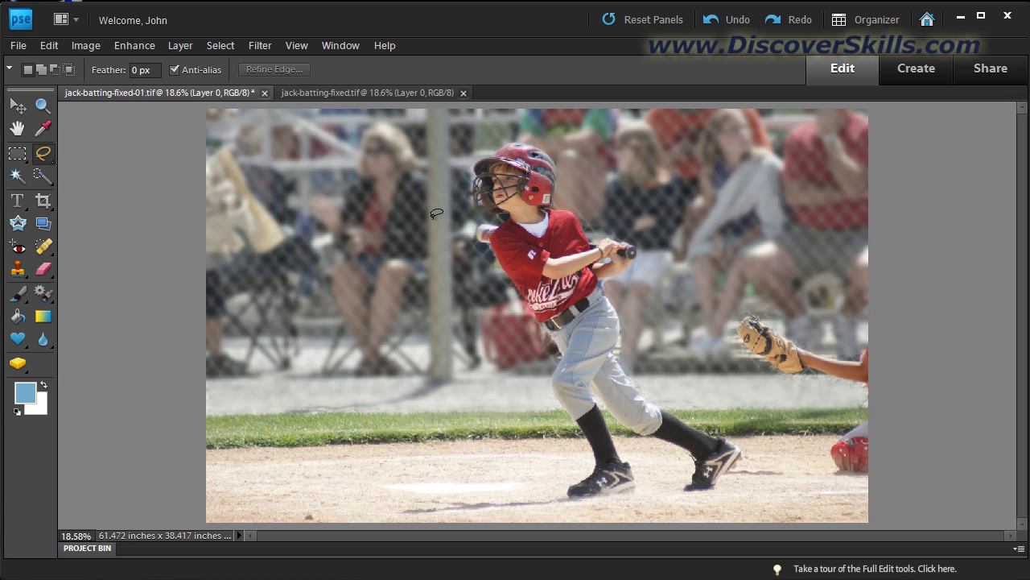